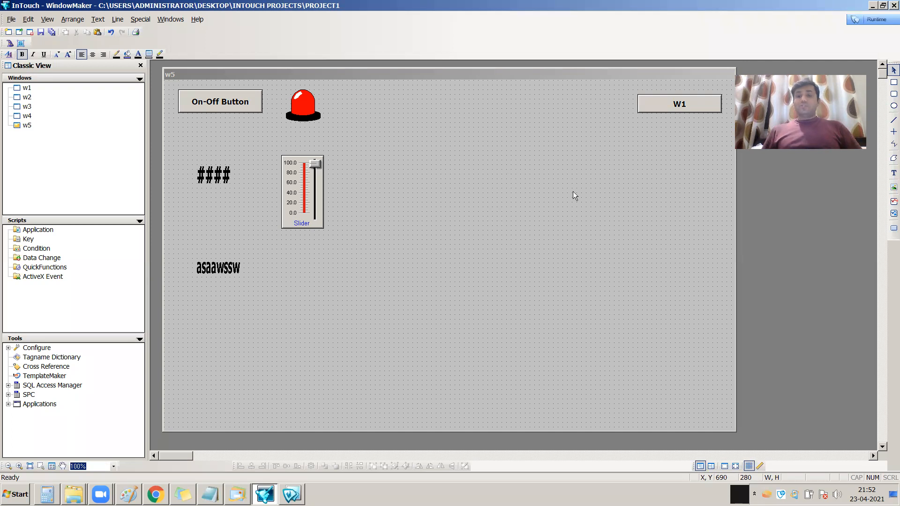
Draw a rectangle about 70 by 60 in the empty area of window w5, to the right of the slider.
{"action": "left_click", "coordinate": [894, 82]}
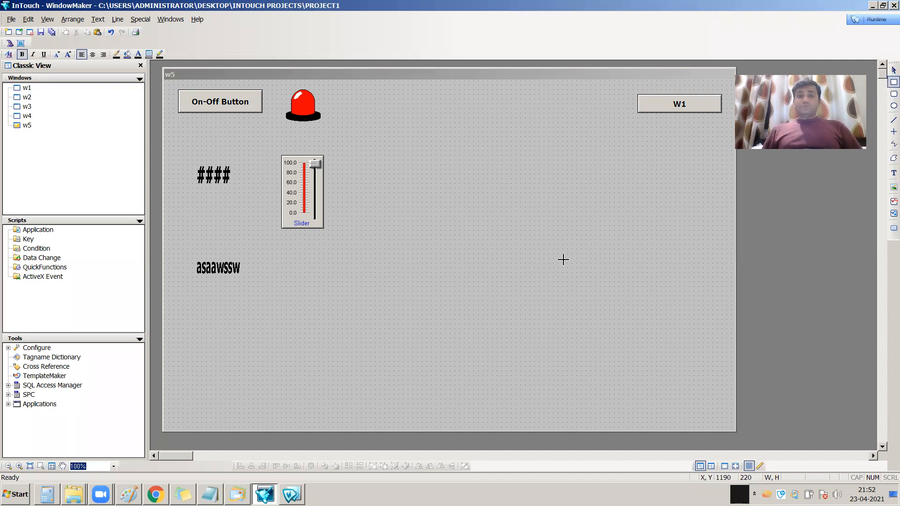
{"action": "mouse_move", "coordinate": [464, 165]}
{"action": "left_mouse_down"}
{"action": "mouse_move", "coordinate": [468, 192]}
{"action": "mouse_move", "coordinate": [497, 192]}
{"action": "mouse_move", "coordinate": [485, 180]}
{"action": "mouse_move", "coordinate": [484, 188]}
{"action": "left_mouse_up"}
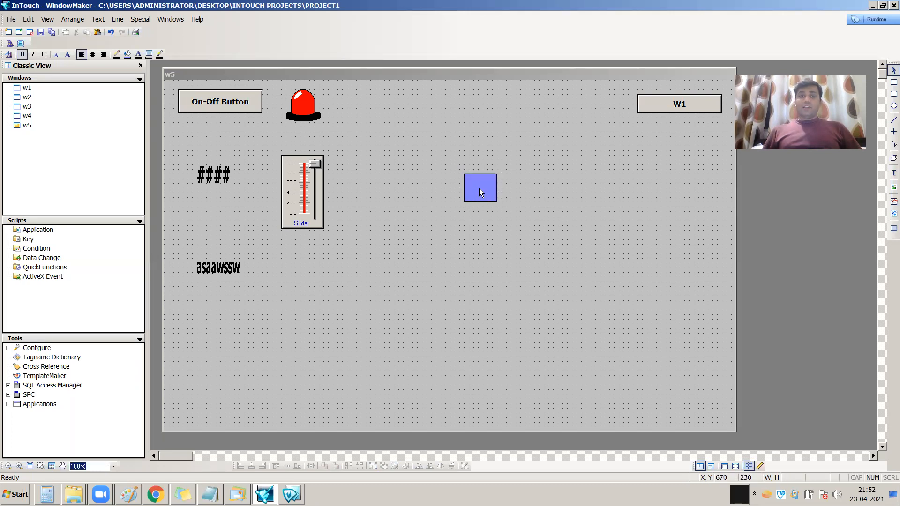
{"action": "double_click", "coordinate": [479, 188]}
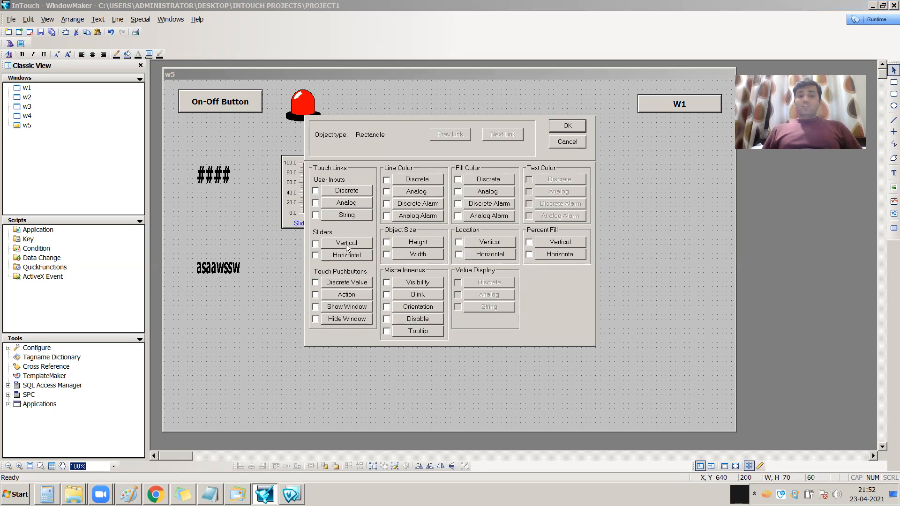
{"action": "left_click", "coordinate": [582, 128]}
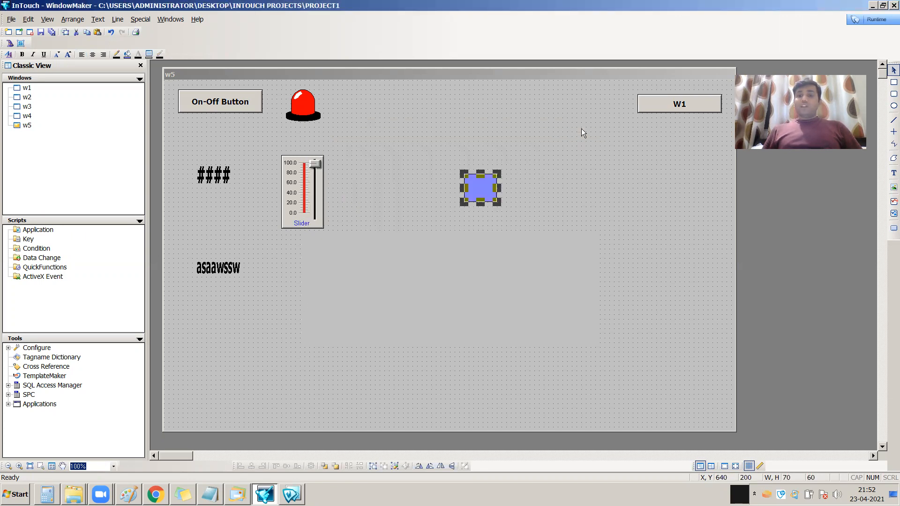
{"action": "left_click", "coordinate": [598, 222]}
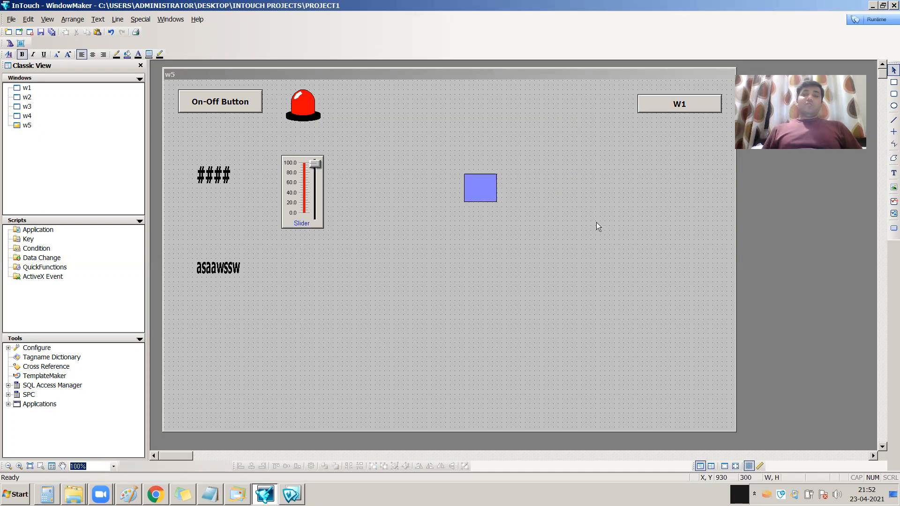
Check the tagname assigned to the existing slider in its wizard settings.
{"action": "double_click", "coordinate": [296, 195]}
{"action": "left_click", "coordinate": [410, 169]}
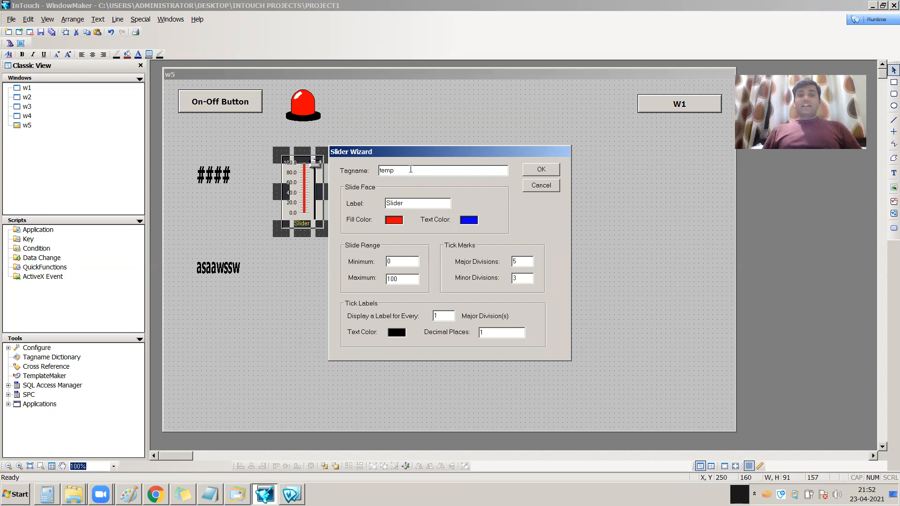
{"action": "left_click", "coordinate": [556, 169]}
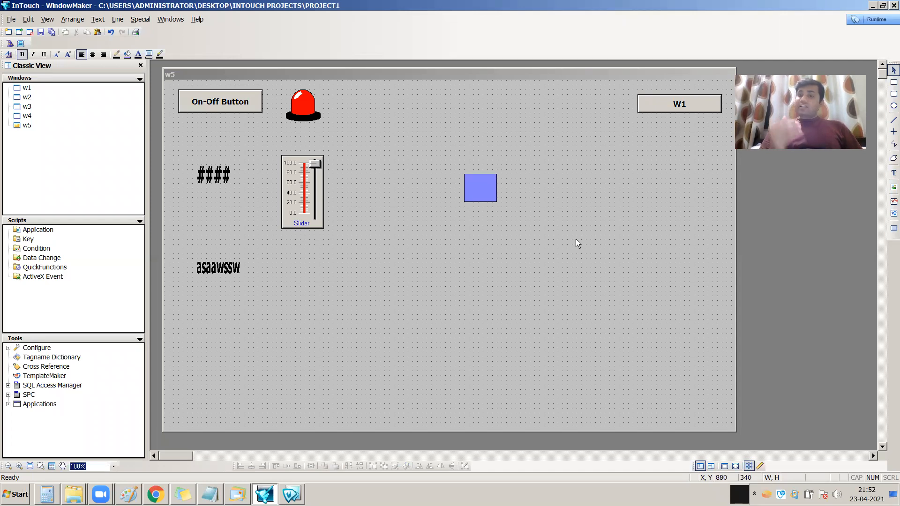
Add a vertical slider link to the rectangle and assign it the local tag temp.
{"action": "double_click", "coordinate": [486, 190]}
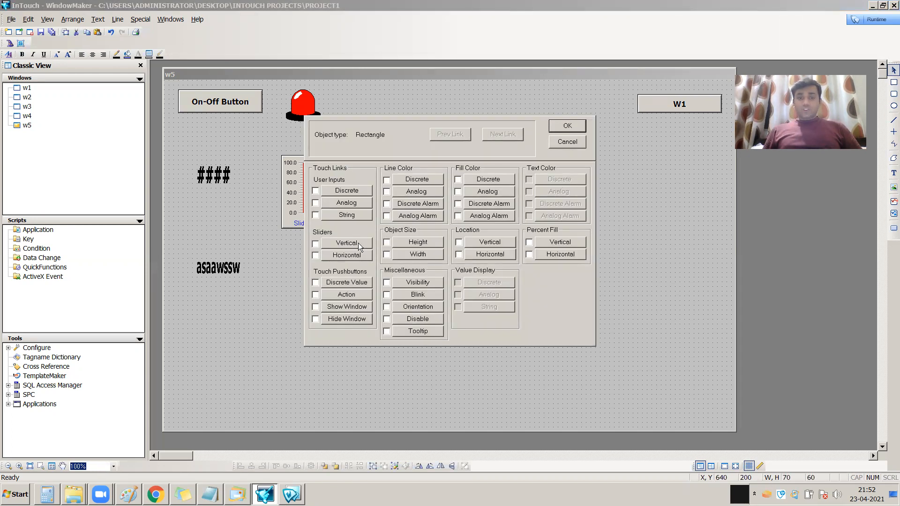
{"action": "left_click", "coordinate": [358, 242]}
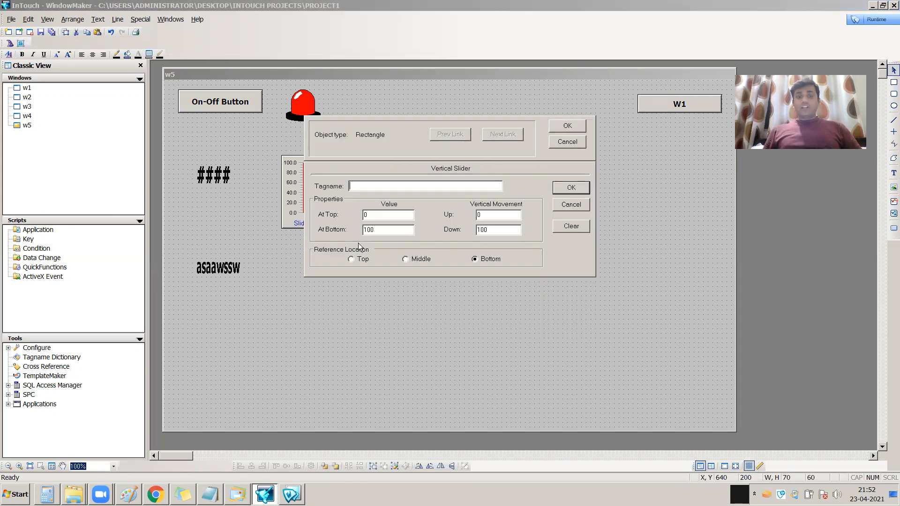
{"action": "double_click", "coordinate": [364, 186]}
{"action": "left_click", "coordinate": [338, 266]}
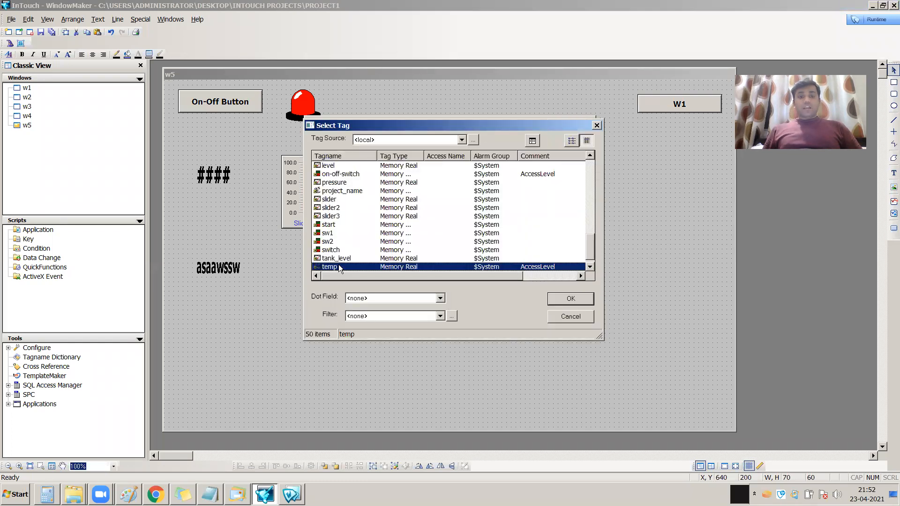
{"action": "left_click", "coordinate": [570, 303]}
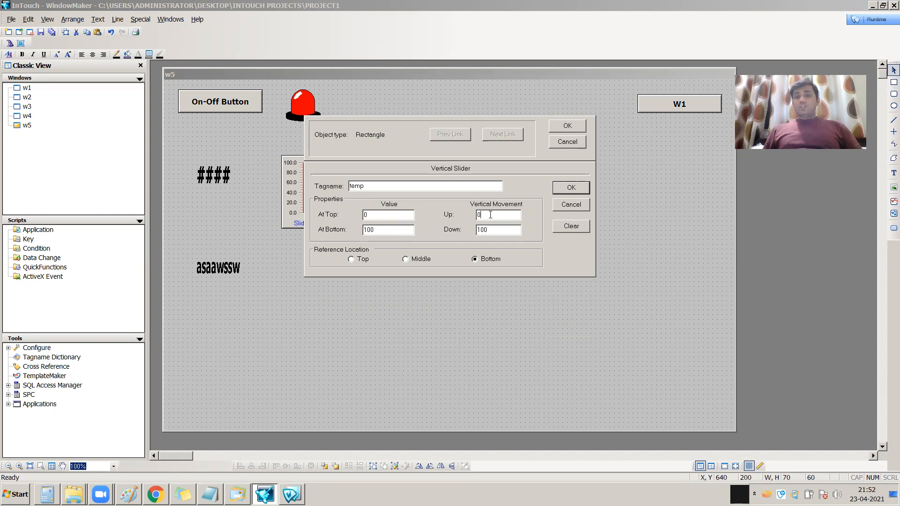
Set the vertical slider link's reference location to Top and apply the link to the rectangle.
{"action": "double_click", "coordinate": [379, 230]}
{"action": "left_click", "coordinate": [491, 229]}
{"action": "double_click", "coordinate": [492, 228]}
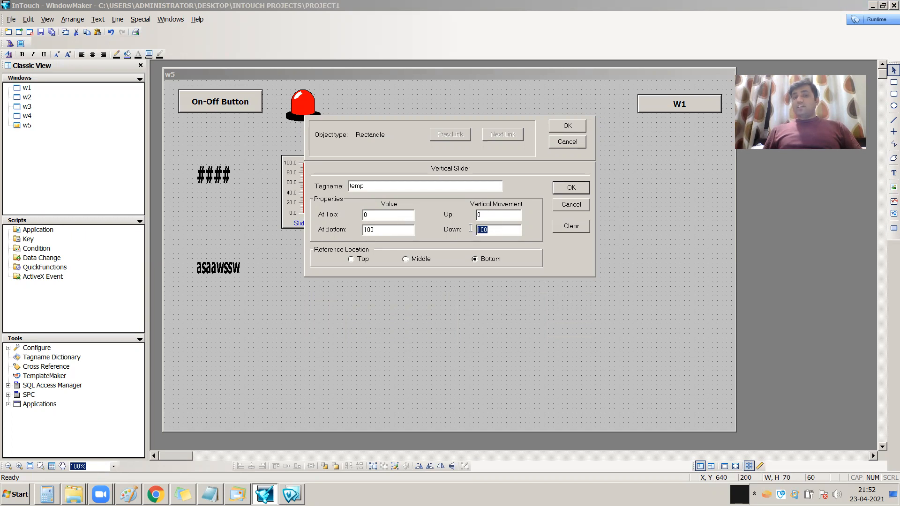
{"action": "left_click", "coordinate": [501, 233]}
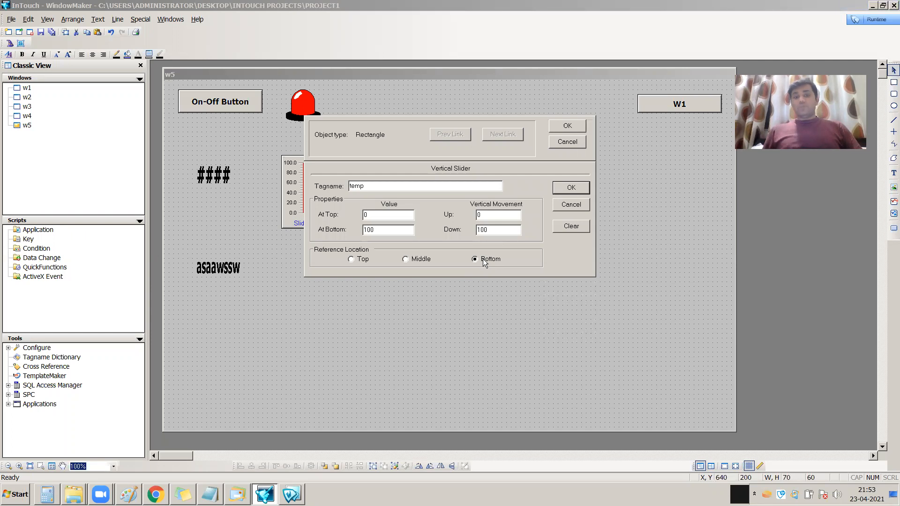
{"action": "left_click", "coordinate": [365, 261]}
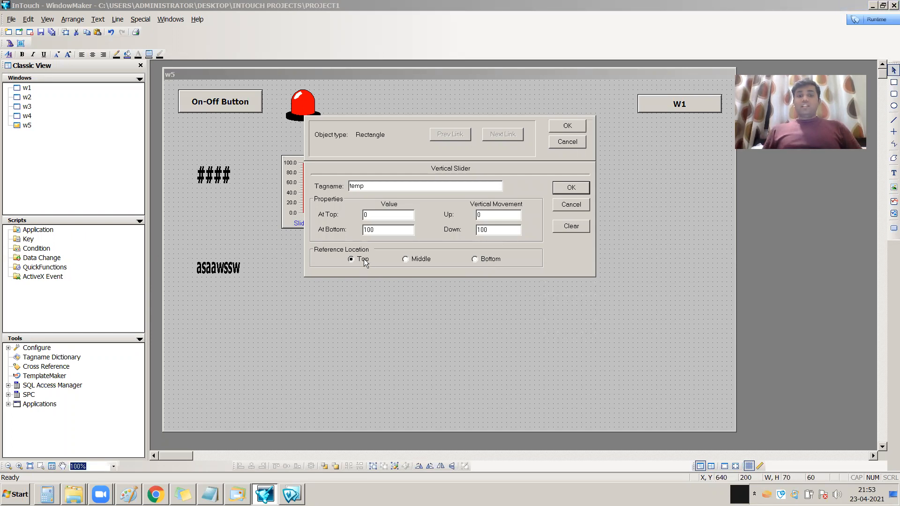
{"action": "left_click", "coordinate": [562, 188]}
{"action": "left_click", "coordinate": [577, 123]}
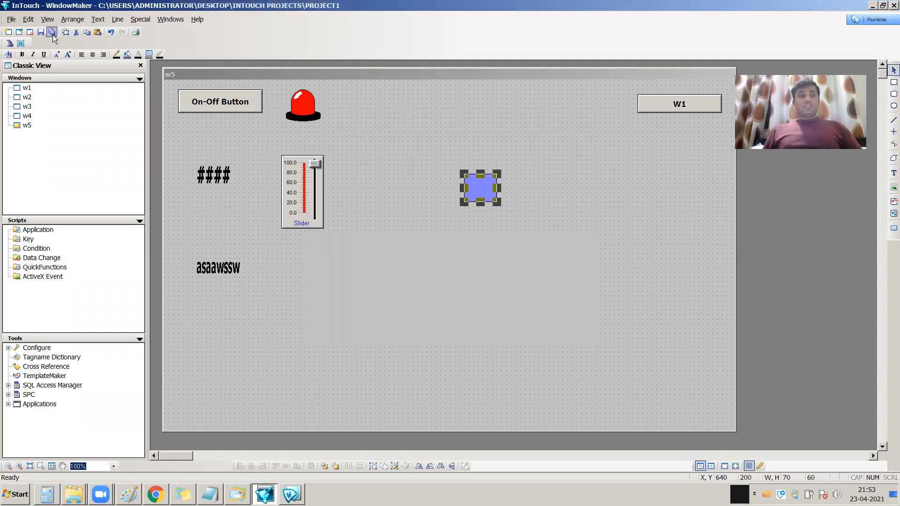
Run window w5 in WindowViewer, lower the slider to 0 to test the rectangle's movement, and return to development.
{"action": "left_click", "coordinate": [872, 19]}
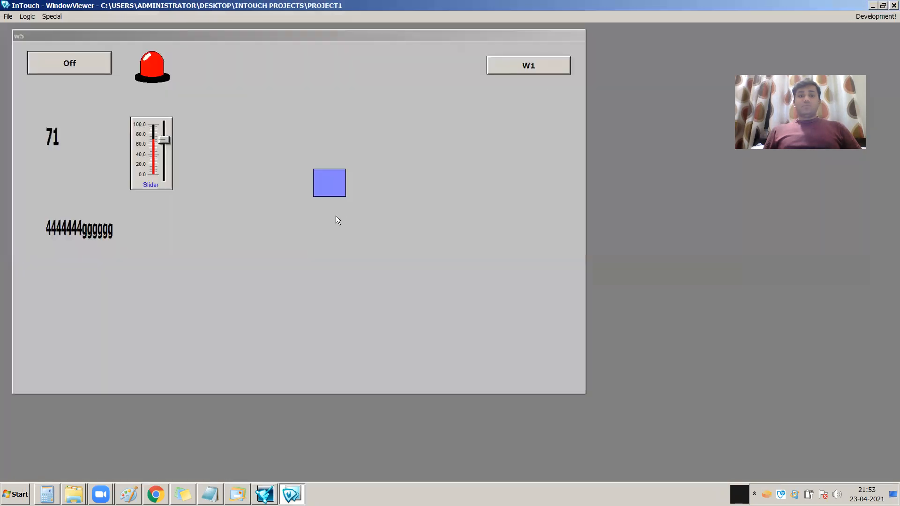
{"action": "left_click_drag", "start_coordinate": [164, 140], "coordinate": [164, 174]}
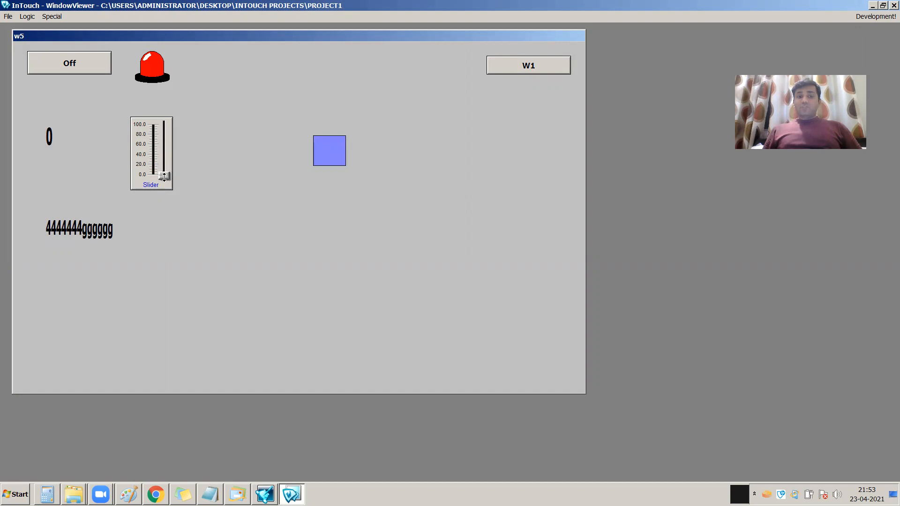
{"action": "mouse_move", "coordinate": [164, 177]}
{"action": "left_mouse_down"}
{"action": "mouse_move", "coordinate": [179, 107]}
{"action": "mouse_move", "coordinate": [171, 181]}
{"action": "left_mouse_up"}
{"action": "left_click", "coordinate": [876, 18]}
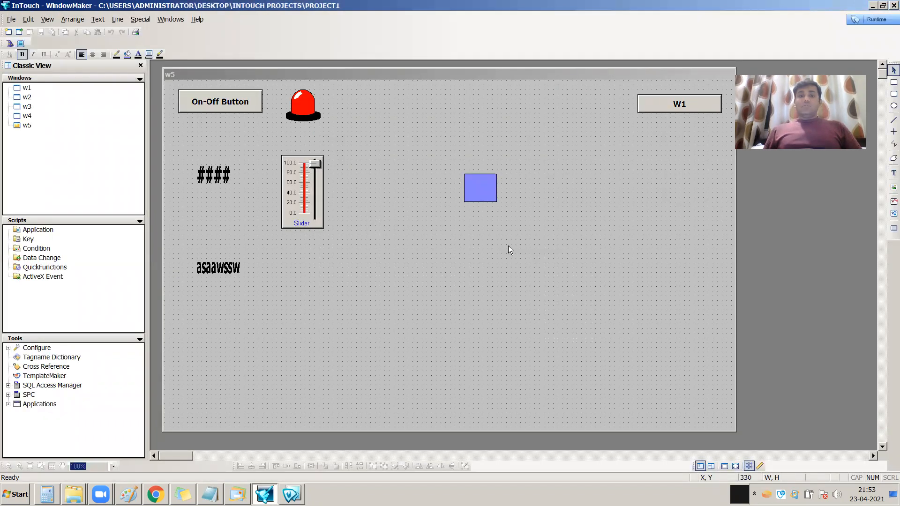
Change the reference location of the rectangle's vertical slider link to Middle.
{"action": "double_click", "coordinate": [484, 197]}
{"action": "left_click", "coordinate": [361, 236]}
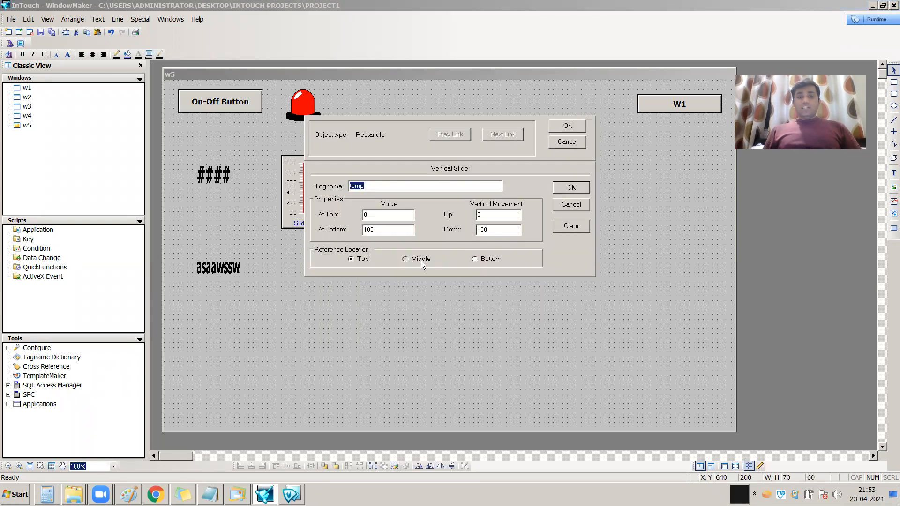
{"action": "left_click", "coordinate": [574, 206]}
{"action": "left_click", "coordinate": [581, 126]}
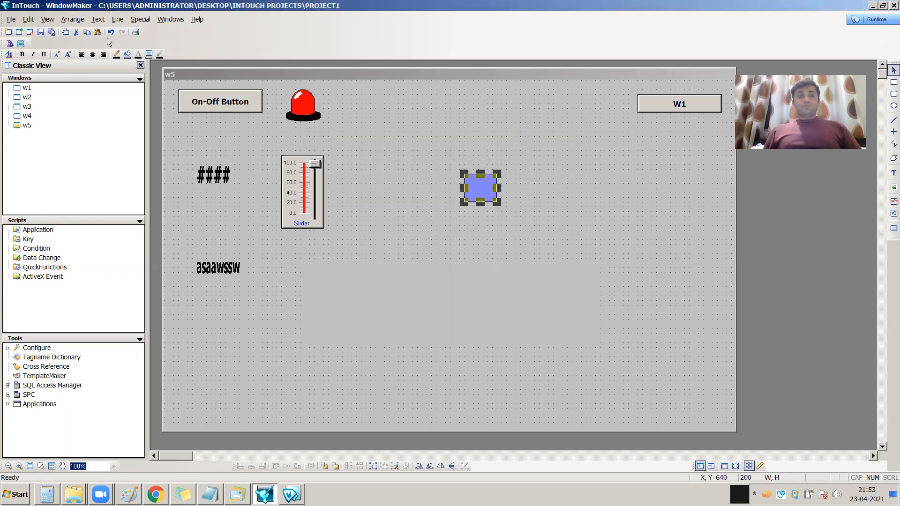
Run the window, raise the slider to 100 to test the rectangle's movement, and return to development.
{"action": "left_click", "coordinate": [871, 20]}
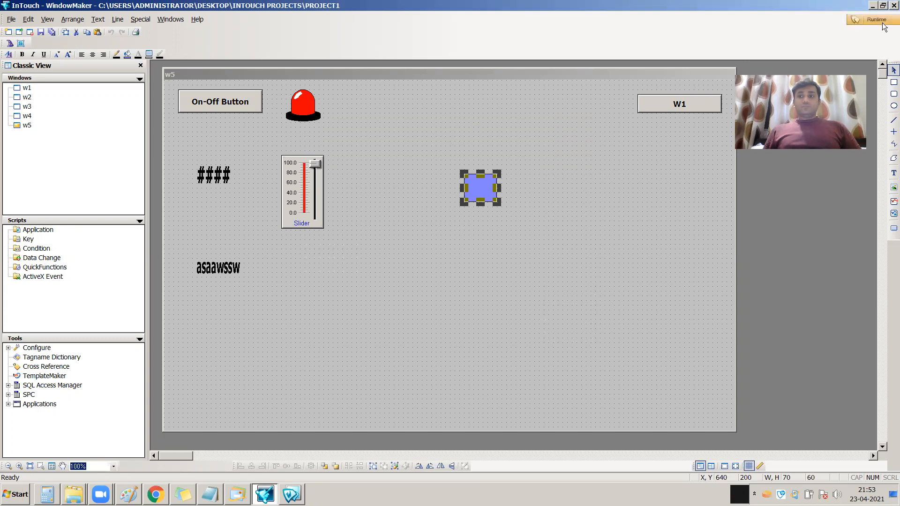
{"action": "left_click_drag", "start_coordinate": [164, 176], "coordinate": [173, 120]}
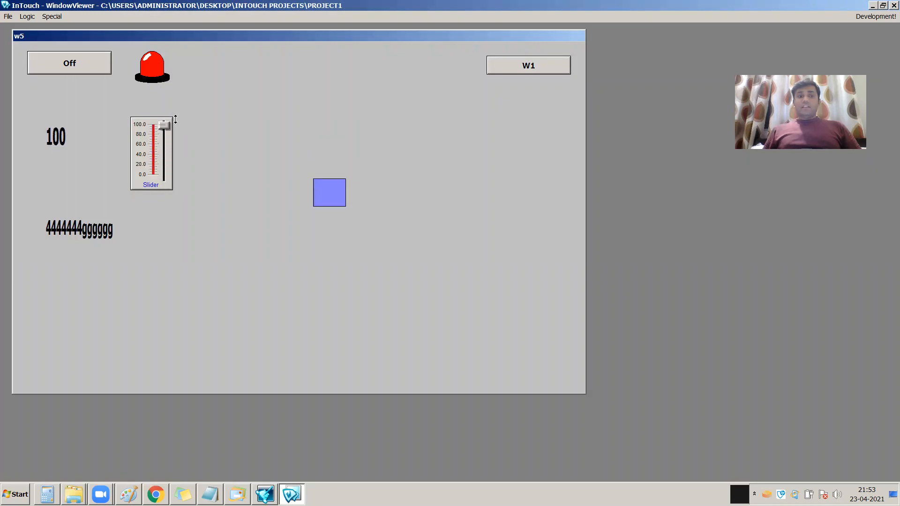
{"action": "left_click", "coordinate": [875, 16]}
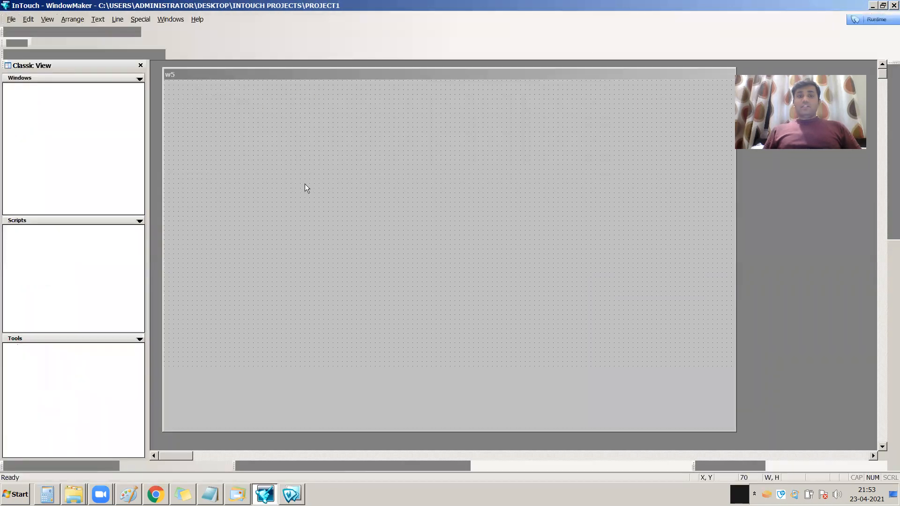
Change the reference location of the rectangle's vertical slider link to Bottom.
{"action": "double_click", "coordinate": [480, 190]}
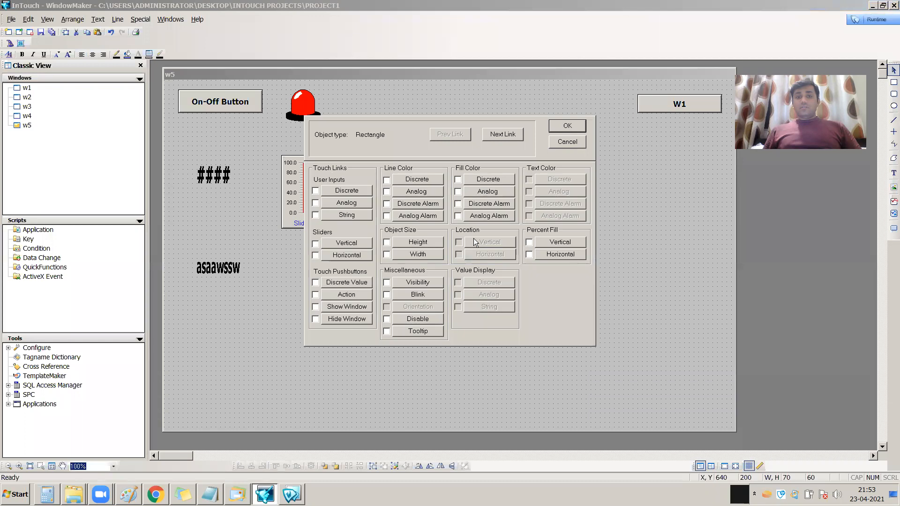
{"action": "left_click", "coordinate": [351, 242]}
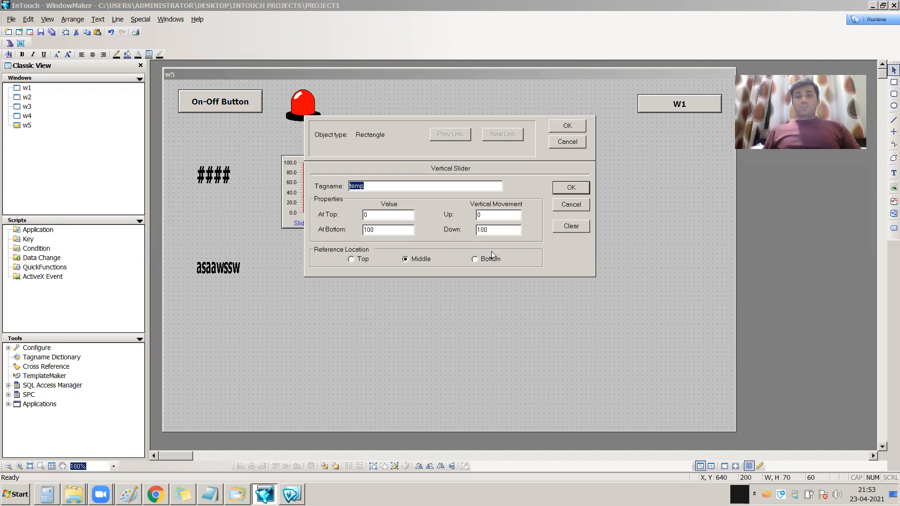
{"action": "left_click", "coordinate": [571, 187]}
{"action": "left_click", "coordinate": [568, 125]}
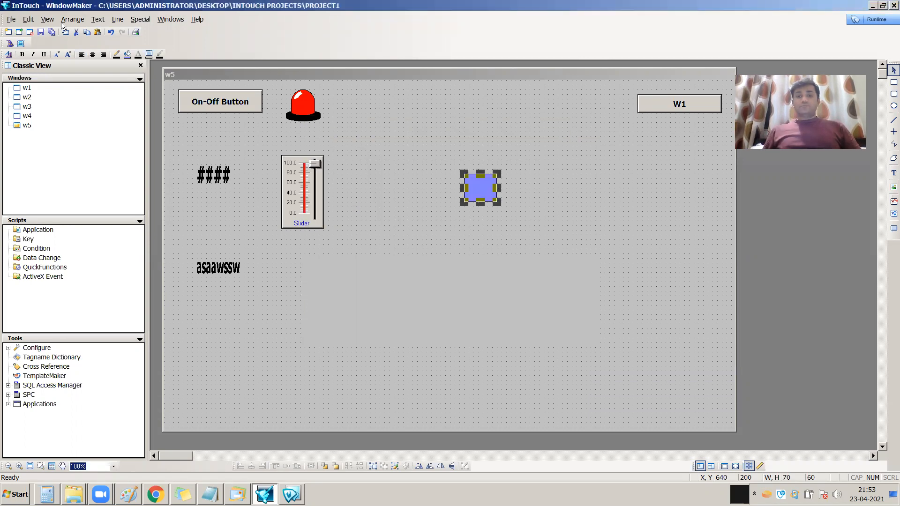
Run the window, lower the slider to about 7 to observe the rectangle's movement, and return to development.
{"action": "left_click", "coordinate": [871, 19]}
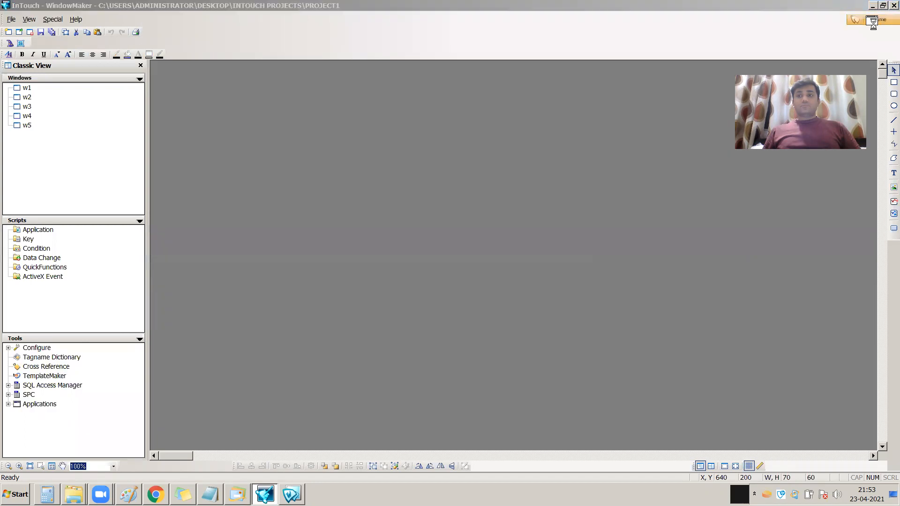
{"action": "left_click_drag", "start_coordinate": [165, 138], "coordinate": [169, 171]}
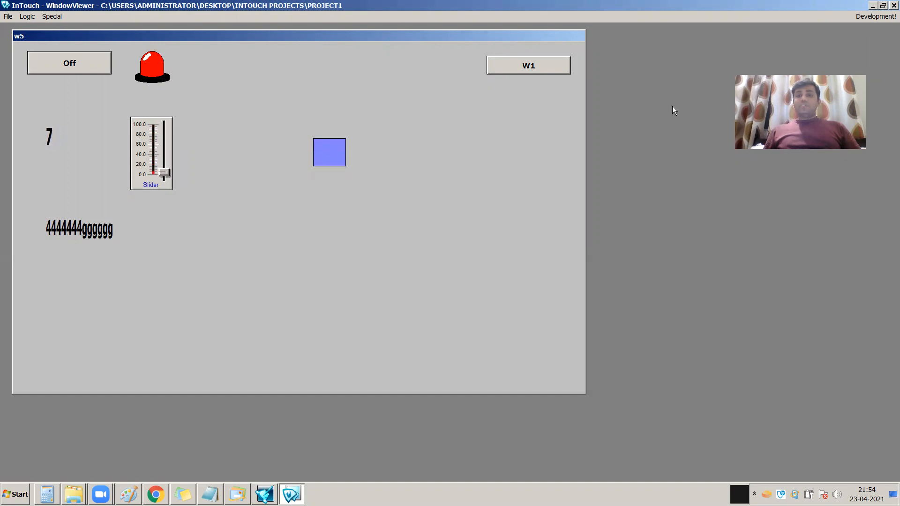
{"action": "left_click", "coordinate": [887, 17]}
Set the rectangle's vertical slider values to 100 at top and 0 at bottom.
{"action": "double_click", "coordinate": [477, 192]}
{"action": "left_click", "coordinate": [352, 251]}
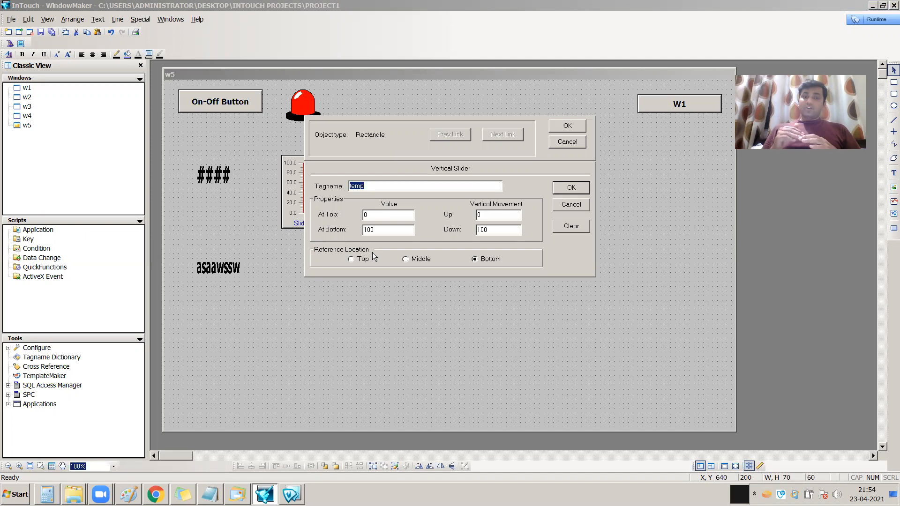
{"action": "left_click", "coordinate": [382, 216]}
{"action": "double_click", "coordinate": [481, 214]}
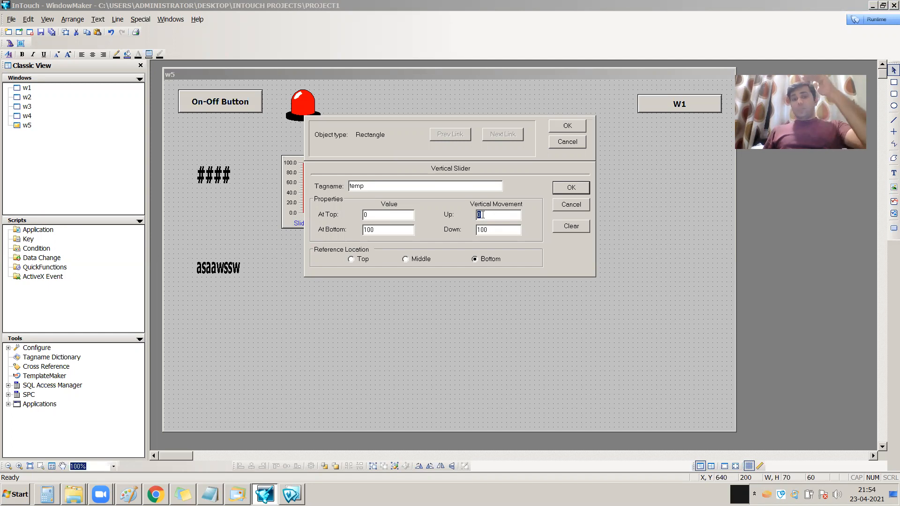
{"action": "left_click_drag", "start_coordinate": [389, 232], "coordinate": [346, 232]}
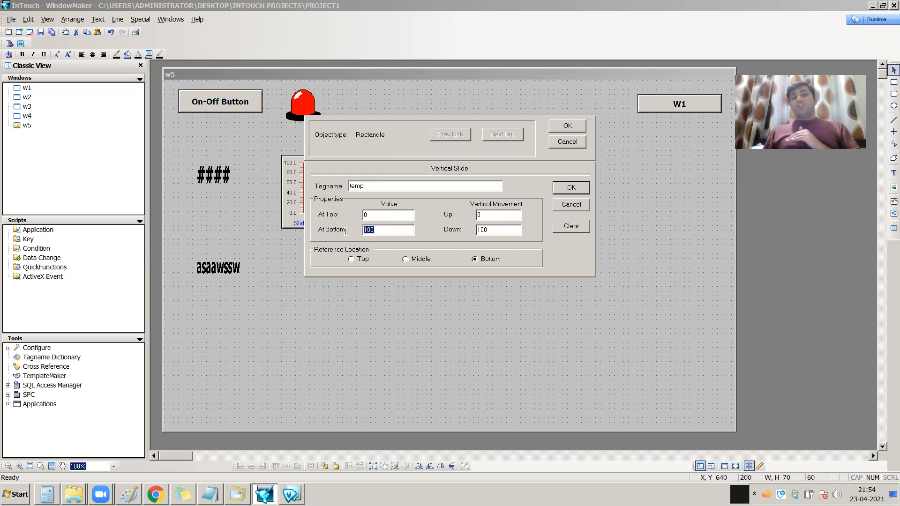
{"action": "left_click_drag", "start_coordinate": [494, 233], "coordinate": [467, 231]}
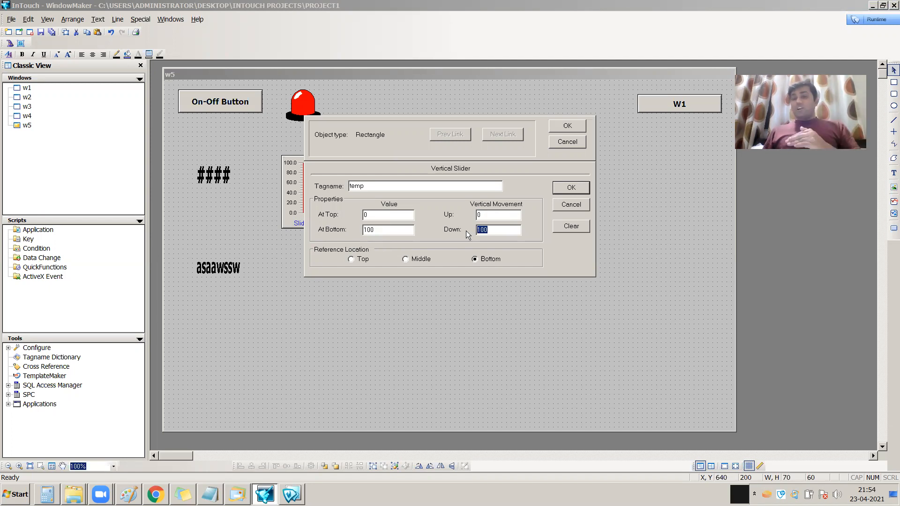
{"action": "left_click", "coordinate": [493, 231]}
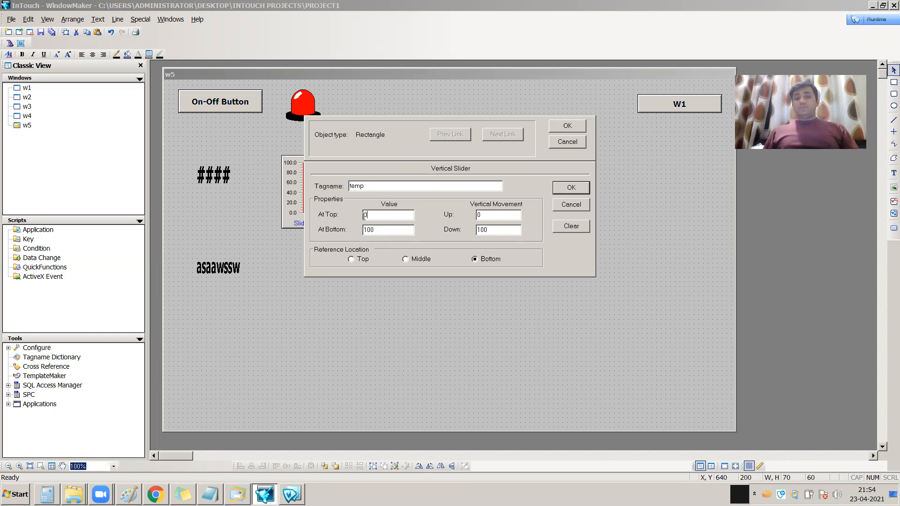
{"action": "type", "text": "100"}
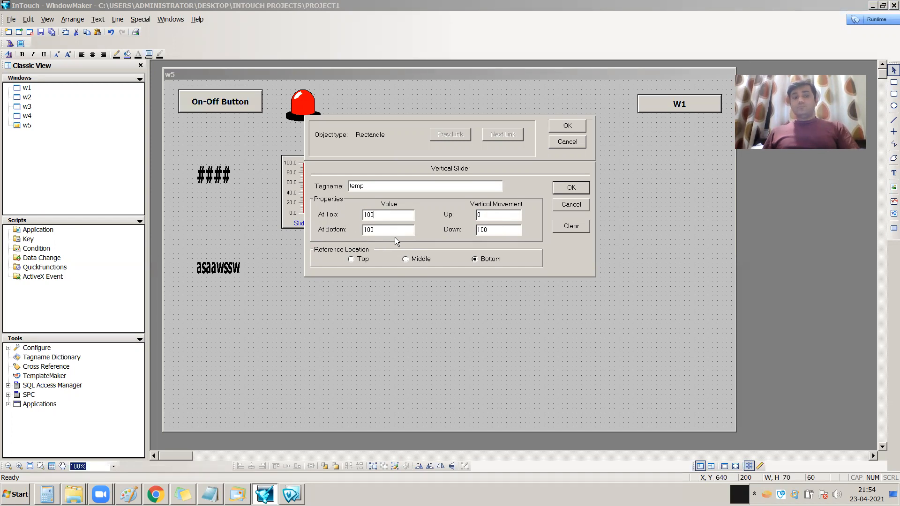
{"action": "left_click_drag", "start_coordinate": [391, 232], "coordinate": [331, 231]}
{"action": "key", "text": "BackSpace"}
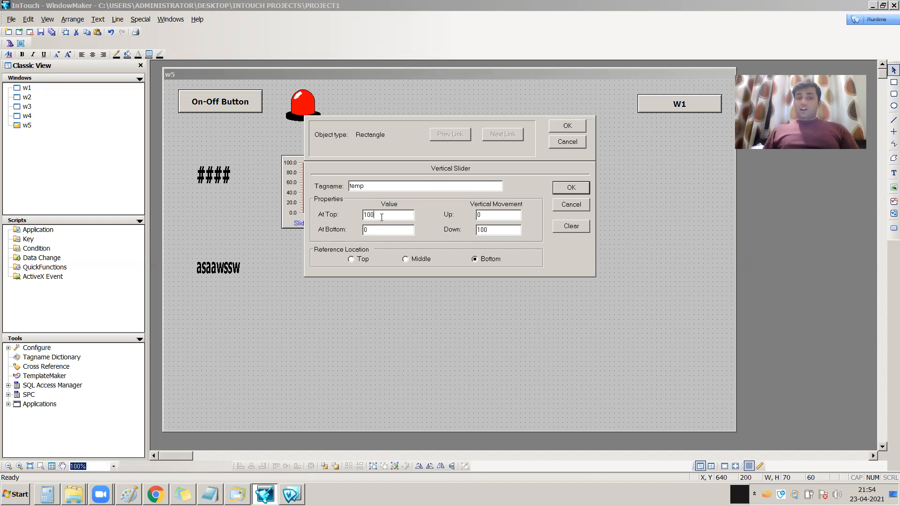
Apply the vertical slider settings on tag temp and close the rectangle's animation links.
{"action": "left_click", "coordinate": [487, 215]}
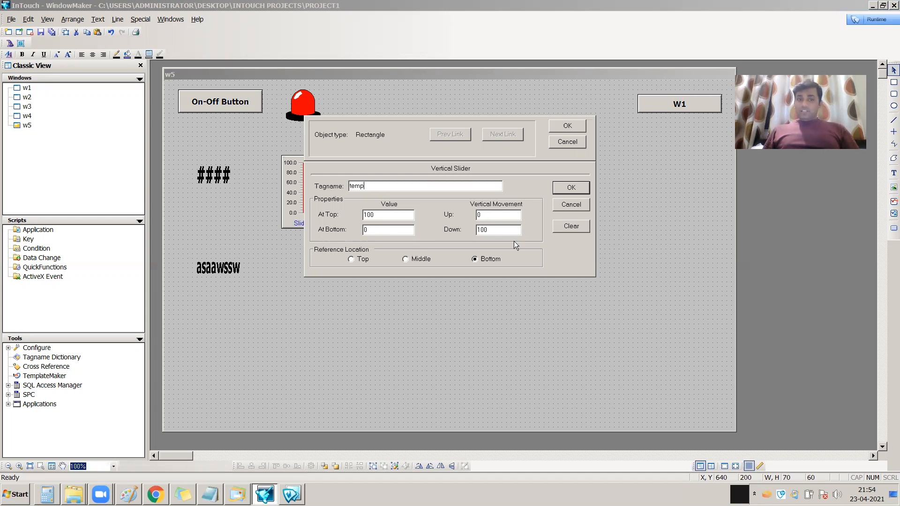
{"action": "left_click", "coordinate": [571, 187]}
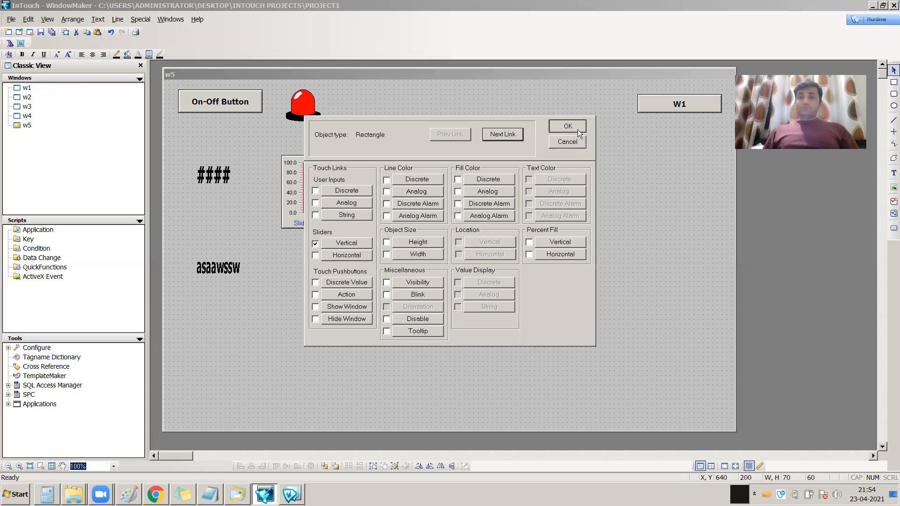
{"action": "left_click", "coordinate": [567, 126]}
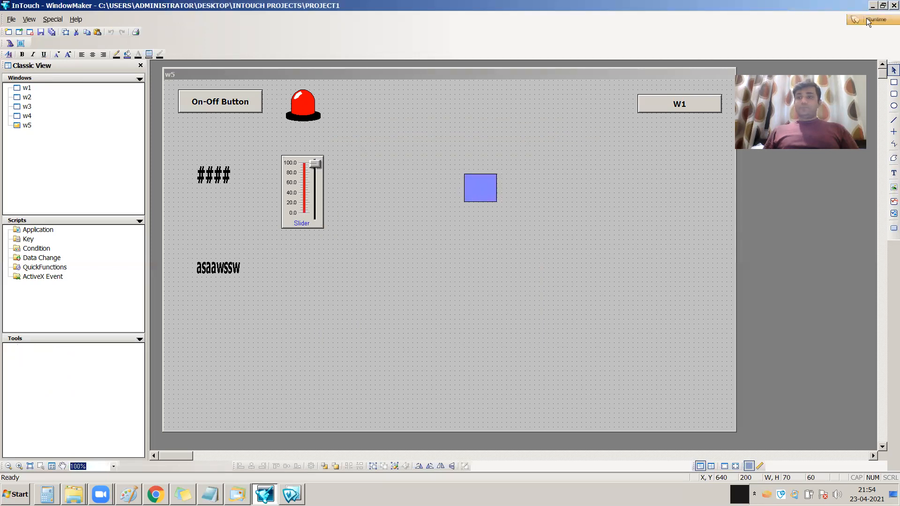
Run the window, raise the slider to 100 to check the rectangle's inverted vertical movement, and return to development.
{"action": "left_click", "coordinate": [866, 19]}
{"action": "left_click_drag", "start_coordinate": [164, 172], "coordinate": [171, 121]}
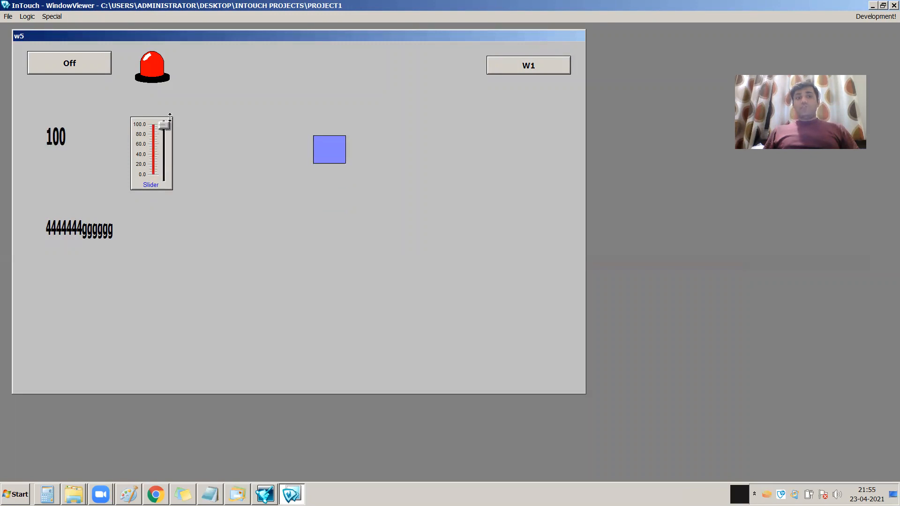
{"action": "left_click", "coordinate": [880, 18]}
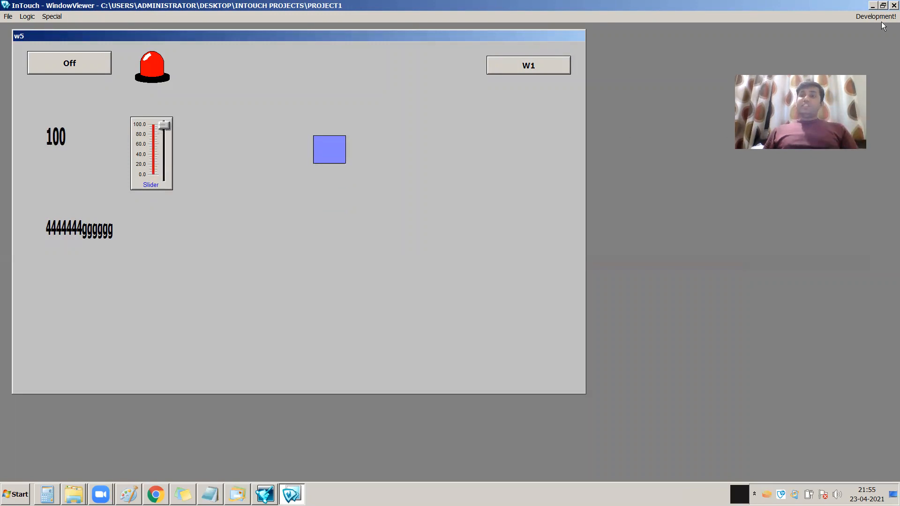
Duplicate the blue rectangle and place the copy directly below the original, at about X 640, Y 330.
{"action": "left_click", "coordinate": [481, 186]}
{"action": "right_click", "coordinate": [481, 187]}
{"action": "left_click", "coordinate": [507, 206]}
{"action": "left_click_drag", "start_coordinate": [484, 201], "coordinate": [480, 253]}
{"action": "left_click", "coordinate": [534, 266]}
Add a horizontal slider link on tag temp to the lower rectangle, keeping the default values, movement and Left reference location.
{"action": "double_click", "coordinate": [480, 255]}
{"action": "left_click", "coordinate": [345, 256]}
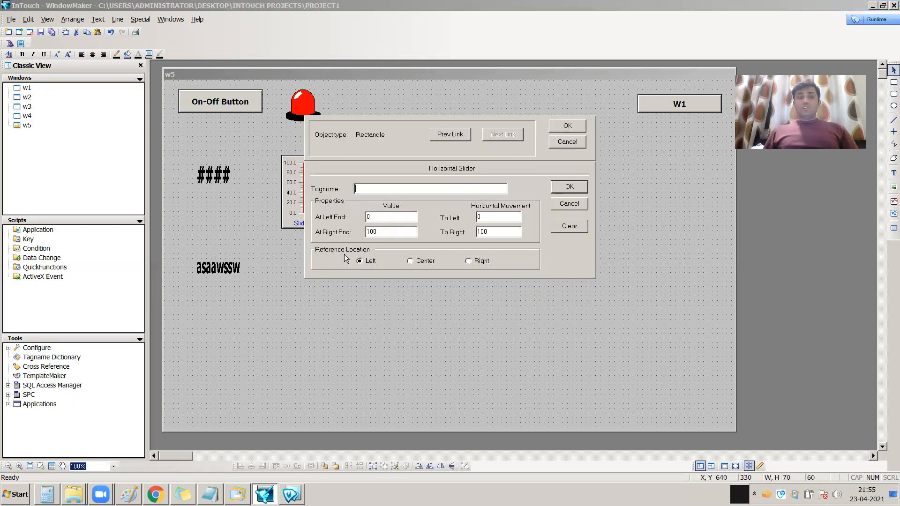
{"action": "double_click", "coordinate": [370, 189]}
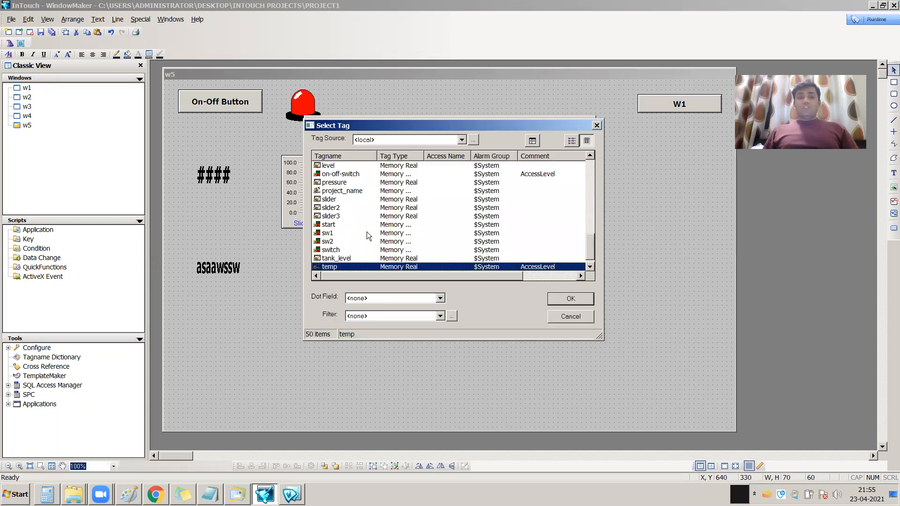
{"action": "left_click", "coordinate": [568, 300]}
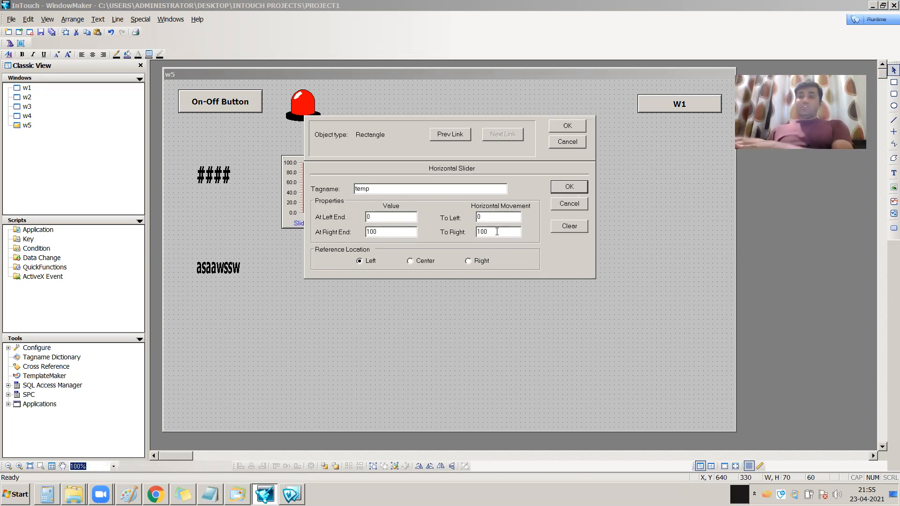
{"action": "left_click", "coordinate": [574, 186]}
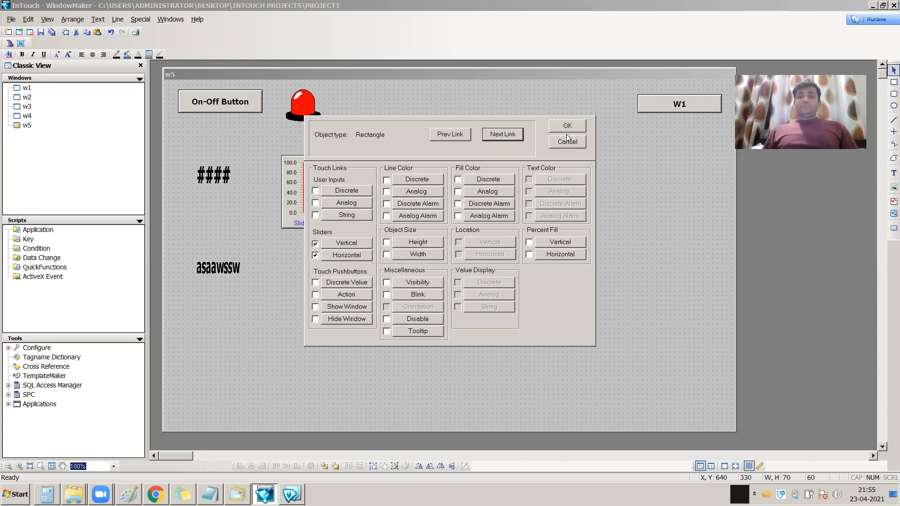
{"action": "left_click", "coordinate": [566, 128]}
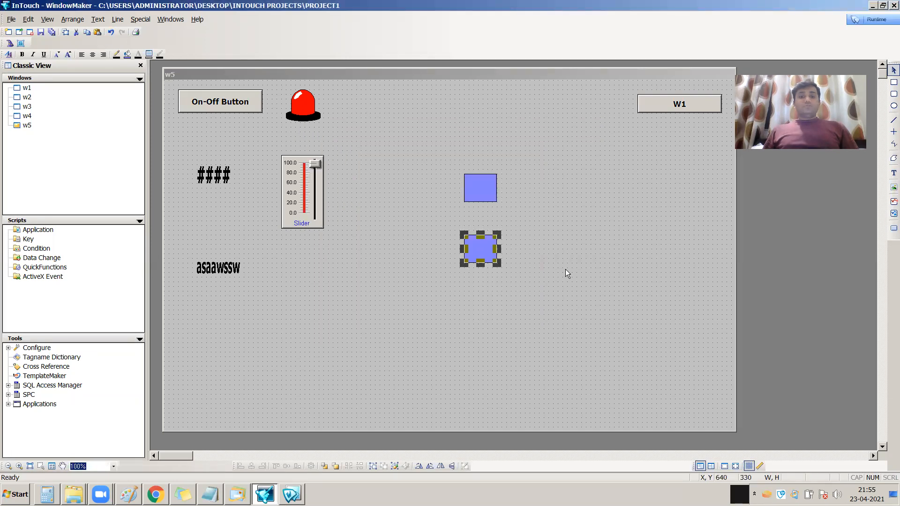
Disable the vertical slider link on the lower rectangle, leaving only its horizontal slider link active.
{"action": "double_click", "coordinate": [484, 252]}
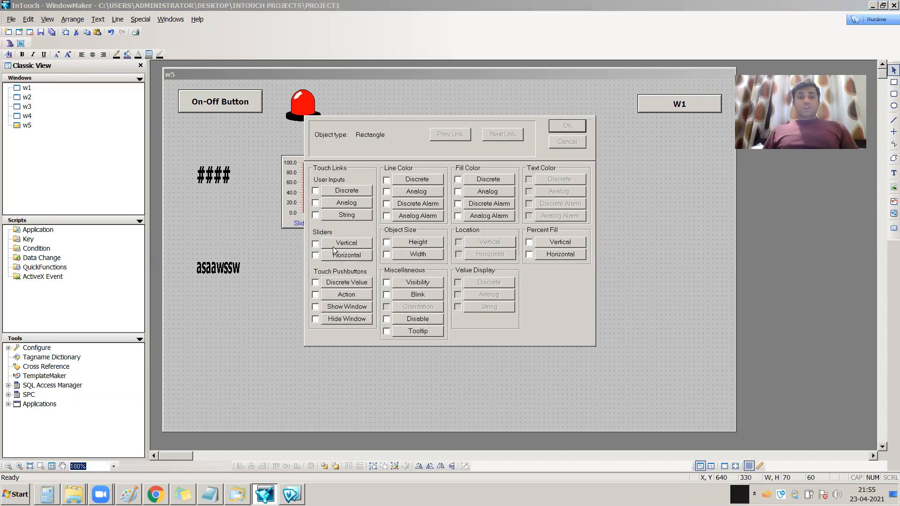
{"action": "left_click", "coordinate": [317, 244]}
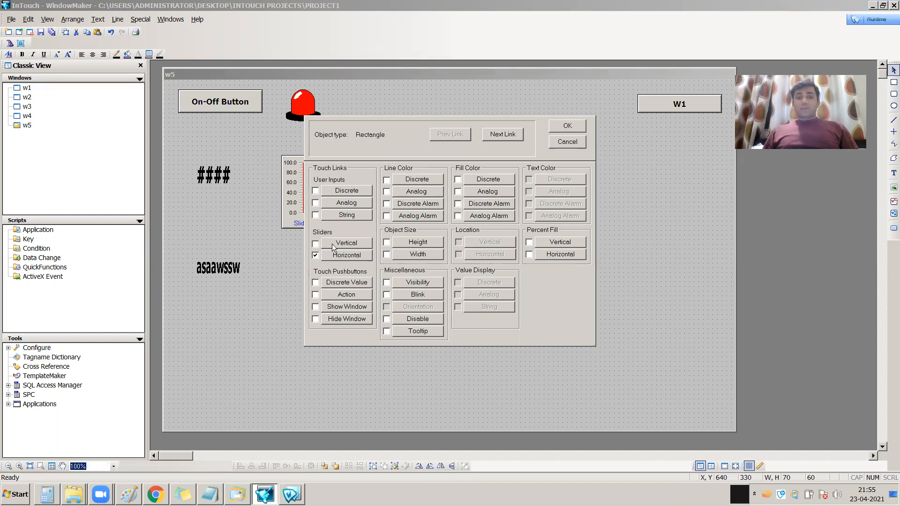
{"action": "left_click", "coordinate": [562, 126]}
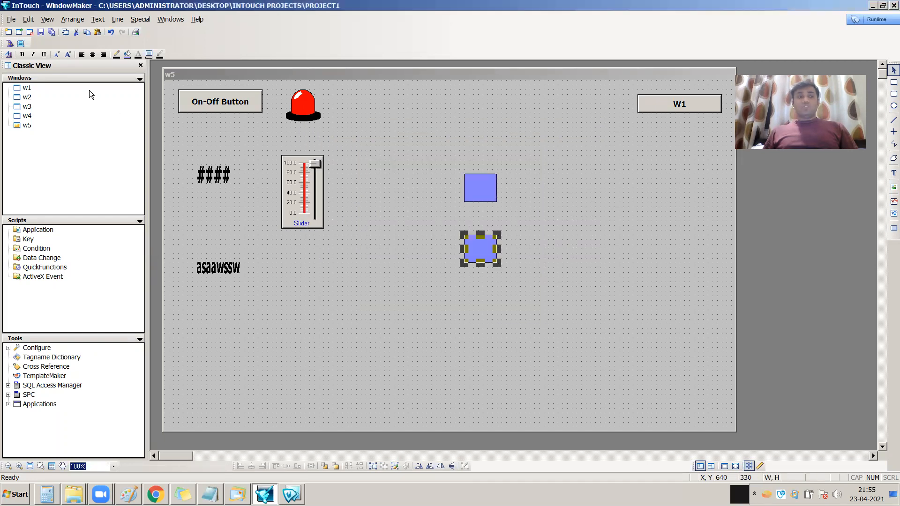
Run the window, lower the slider to 0 and raise it to 100 to compare both rectangles' movement, and return to development.
{"action": "left_click", "coordinate": [872, 22]}
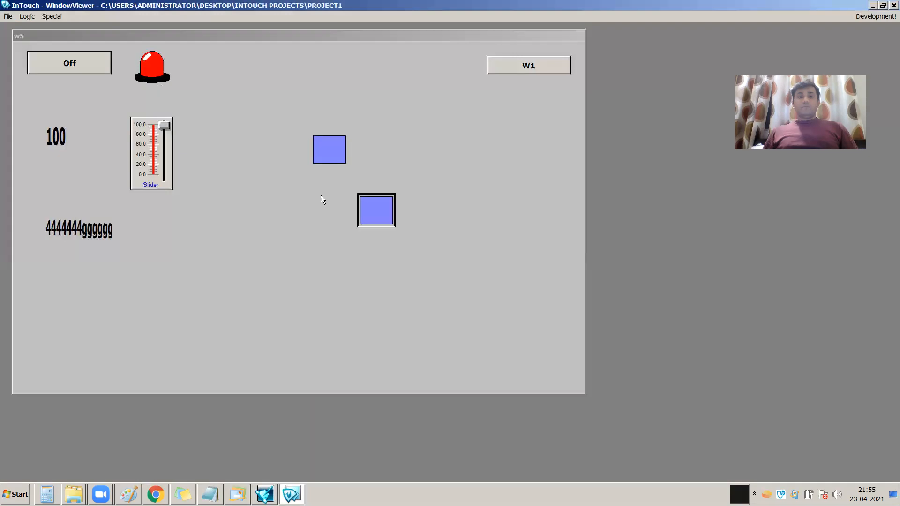
{"action": "left_click_drag", "start_coordinate": [165, 135], "coordinate": [174, 207]}
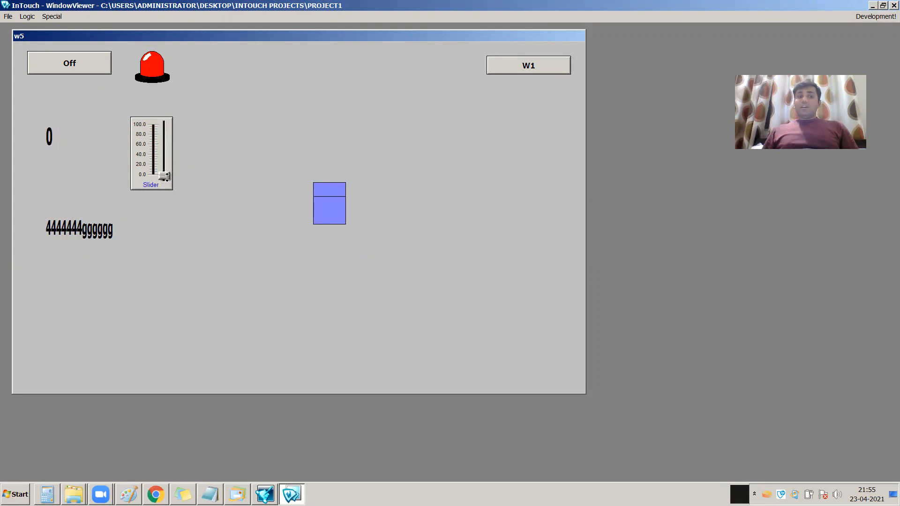
{"action": "left_click_drag", "start_coordinate": [167, 176], "coordinate": [167, 114]}
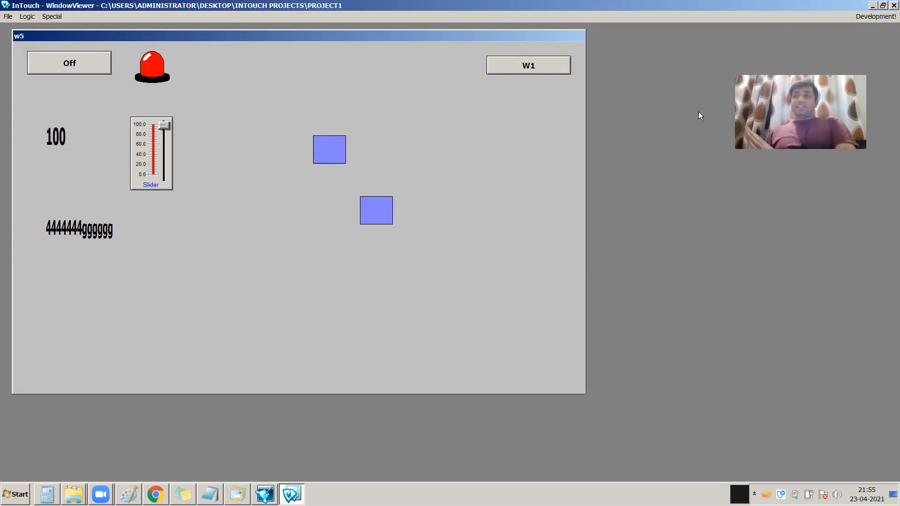
{"action": "left_click", "coordinate": [881, 19]}
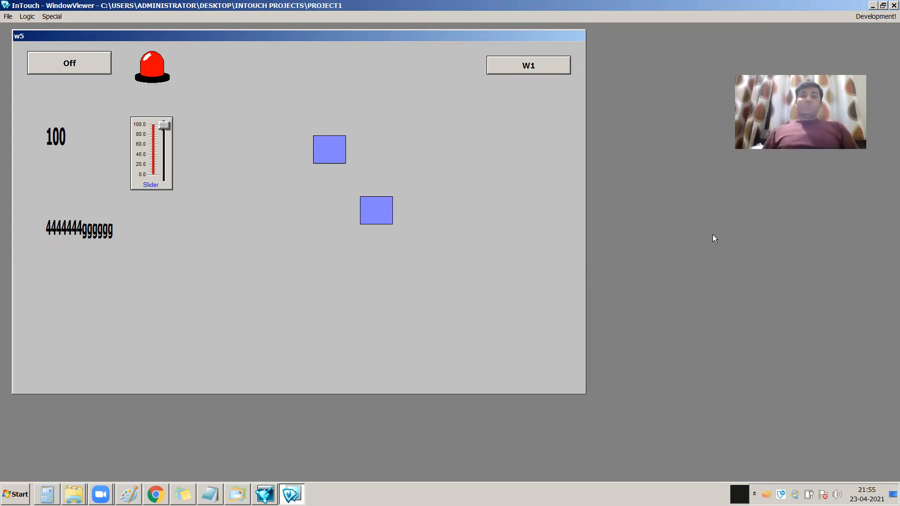
Set the lower rectangle's horizontal slider values to 100 at left end and 0 at right end.
{"action": "double_click", "coordinate": [488, 254]}
{"action": "left_click", "coordinate": [333, 256]}
{"action": "left_click", "coordinate": [368, 216]}
{"action": "type", "text": "100"}
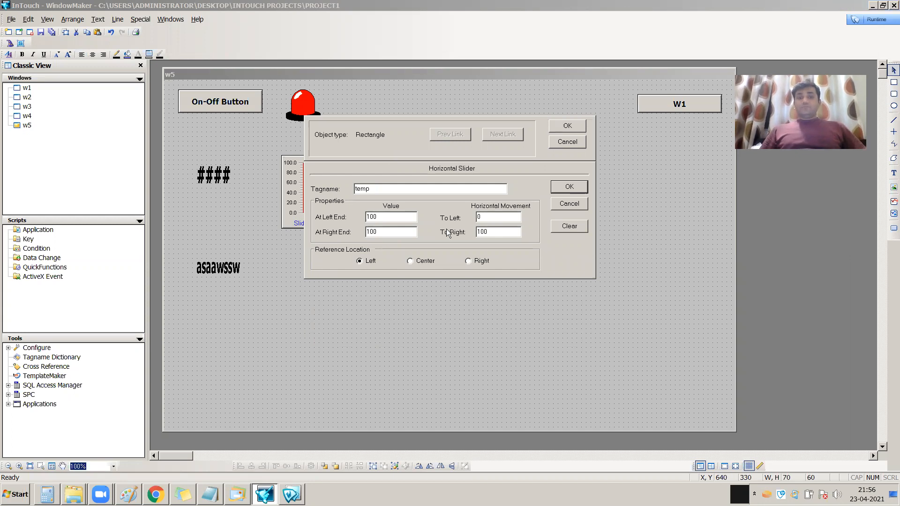
{"action": "double_click", "coordinate": [367, 238]}
{"action": "key", "text": "BackSpace"}
{"action": "type", "text": "0"}
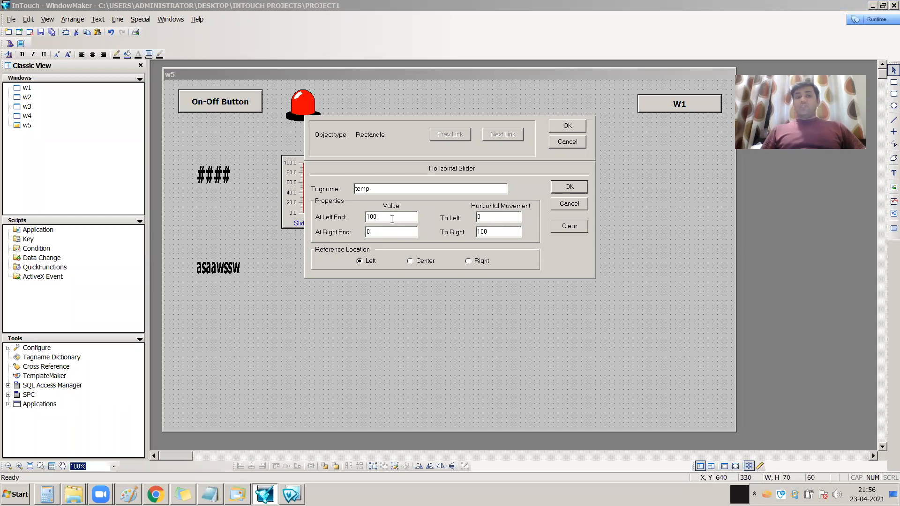
{"action": "left_click_drag", "start_coordinate": [388, 217], "coordinate": [363, 220]}
{"action": "left_click", "coordinate": [369, 189]}
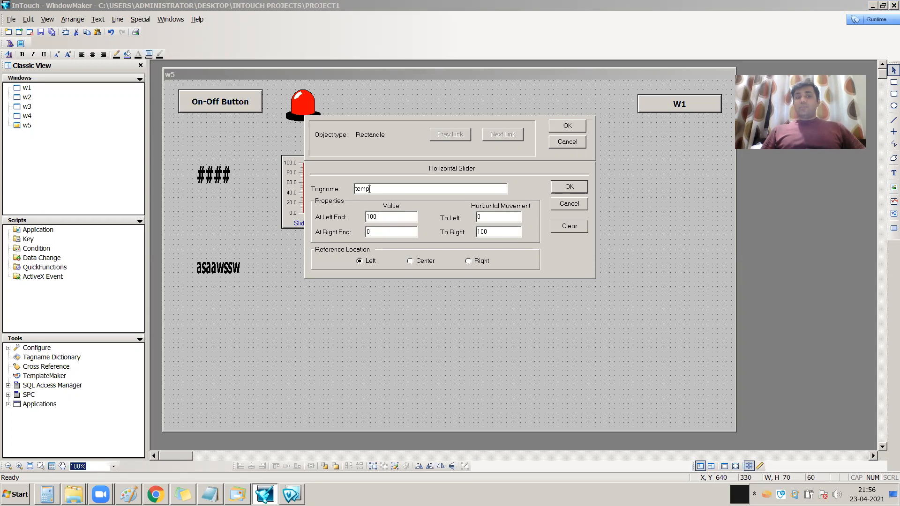
{"action": "left_click", "coordinate": [491, 216]}
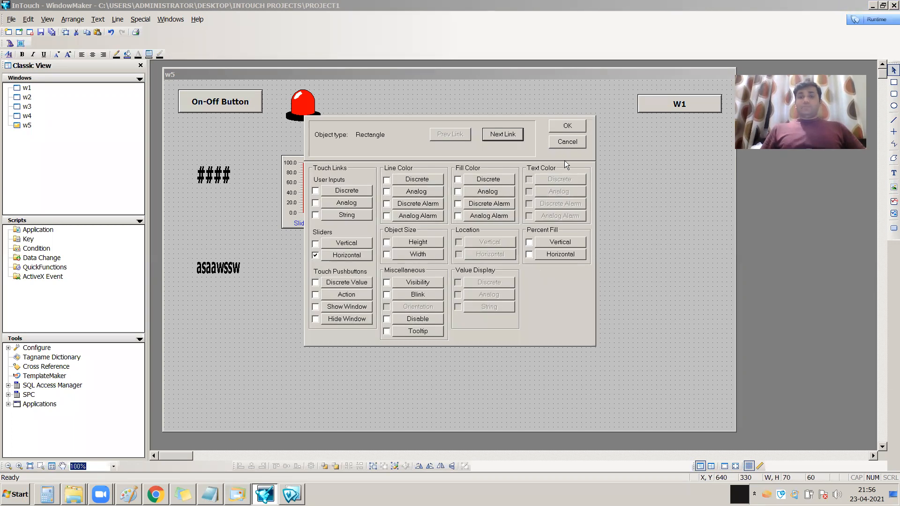
{"action": "left_click", "coordinate": [566, 126]}
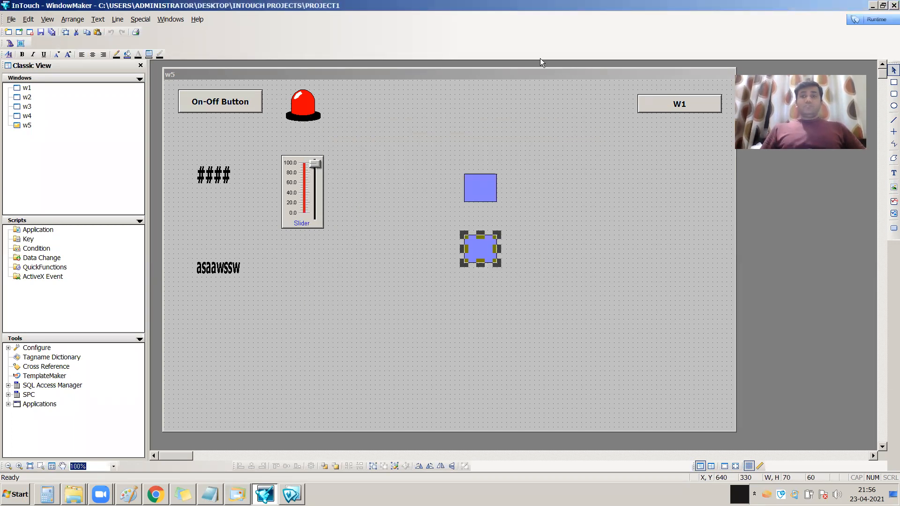
Run the window, lower the slider to 0 to test the inverted horizontal movement, and return to development.
{"action": "left_click", "coordinate": [867, 20]}
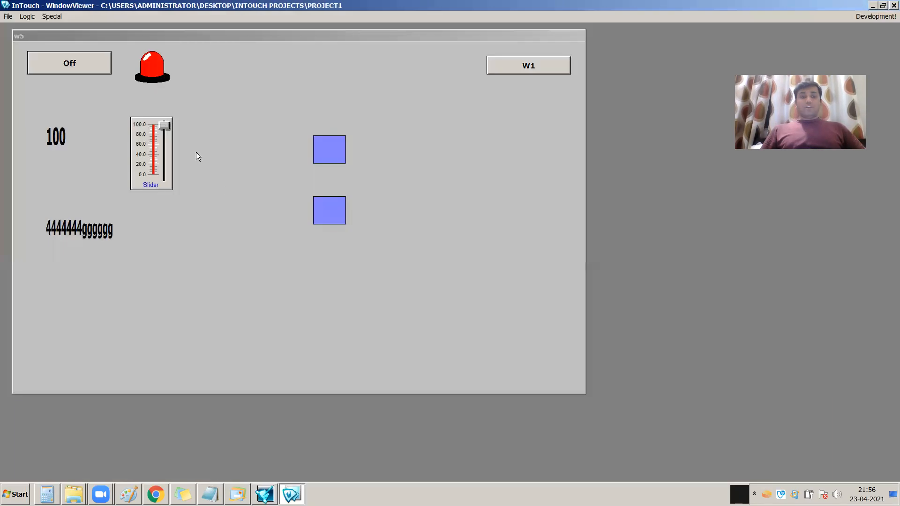
{"action": "left_click_drag", "start_coordinate": [164, 125], "coordinate": [173, 181]}
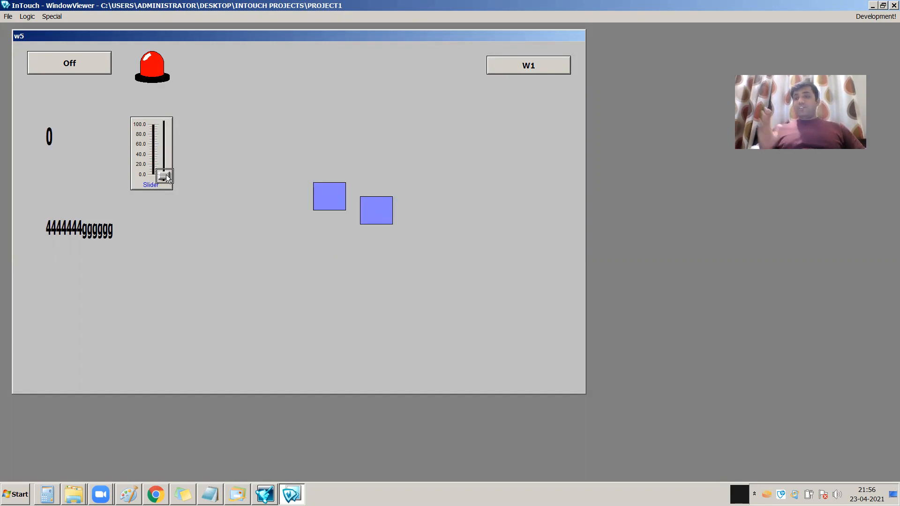
{"action": "left_click_drag", "start_coordinate": [166, 171], "coordinate": [168, 207]}
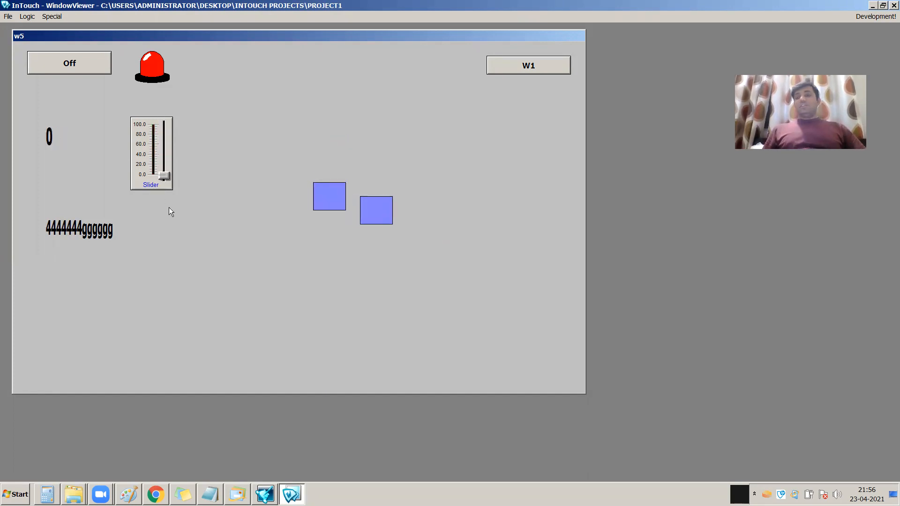
{"action": "left_click", "coordinate": [872, 17]}
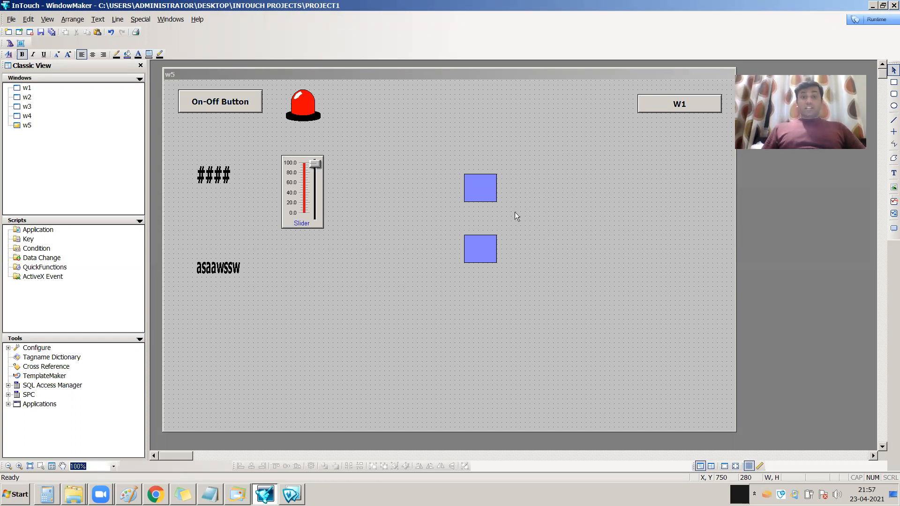
Move both blue rectangles together next to the slider, with the lower one at X 430, Y 280.
{"action": "left_click_drag", "start_coordinate": [448, 168], "coordinate": [534, 287]}
{"action": "left_click_drag", "start_coordinate": [478, 186], "coordinate": [381, 167]}
{"action": "left_click", "coordinate": [505, 241]}
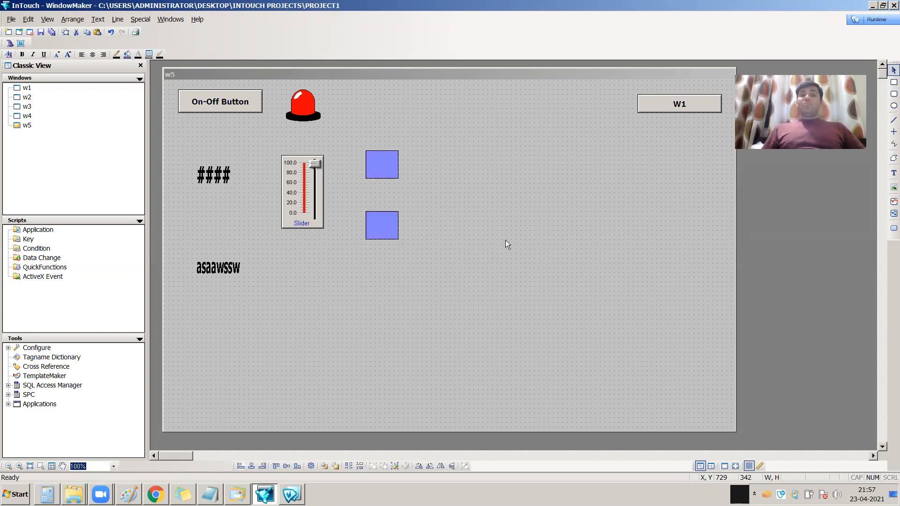
Review the lower rectangle's animation links and close them.
{"action": "double_click", "coordinate": [386, 228]}
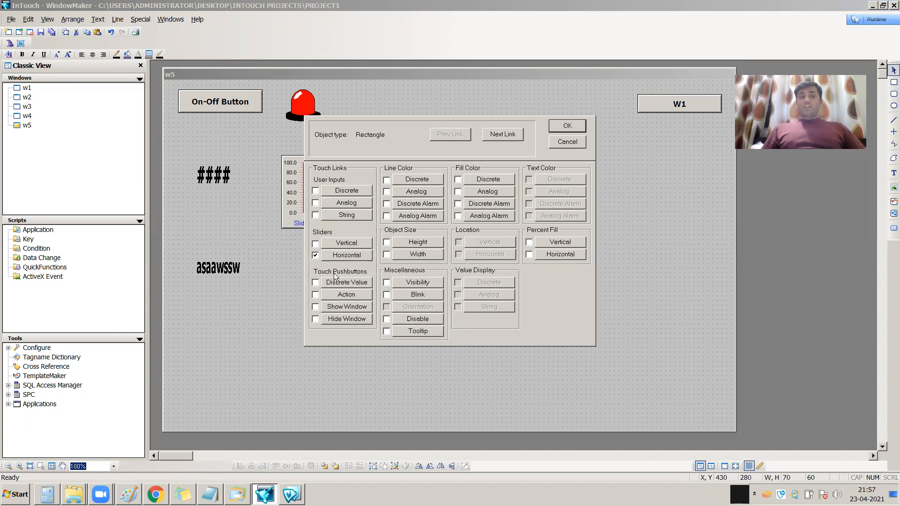
{"action": "left_click", "coordinate": [564, 125]}
{"action": "left_click", "coordinate": [562, 126]}
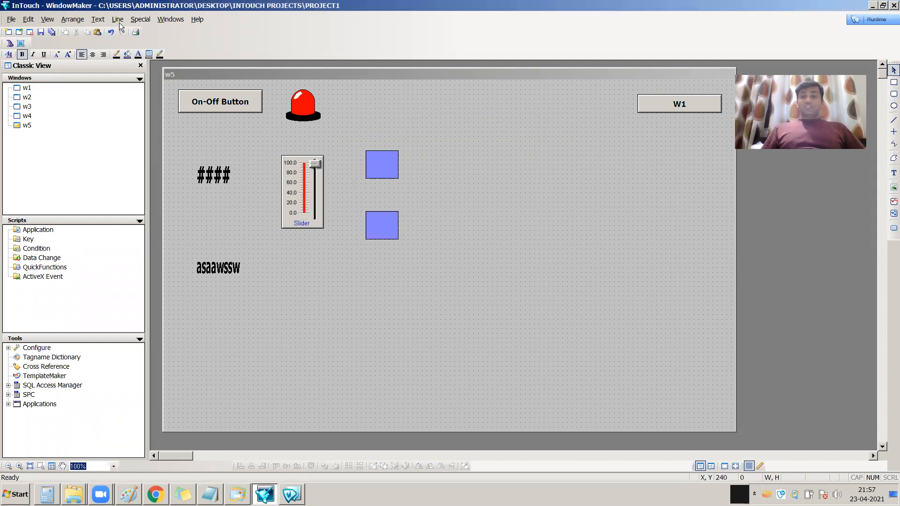